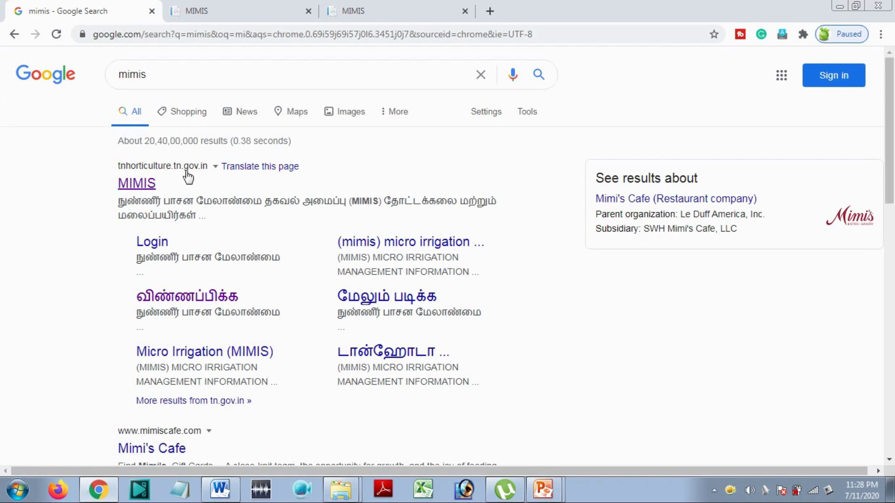
# Open the new MI subsidy application form from the farmer section of the MIMIS site
pyautogui.click(236, 1)
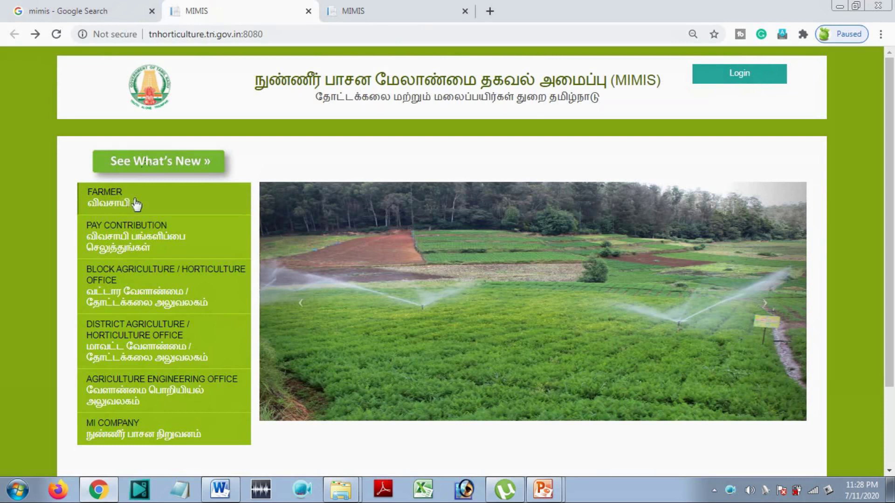
pyautogui.click(136, 204)
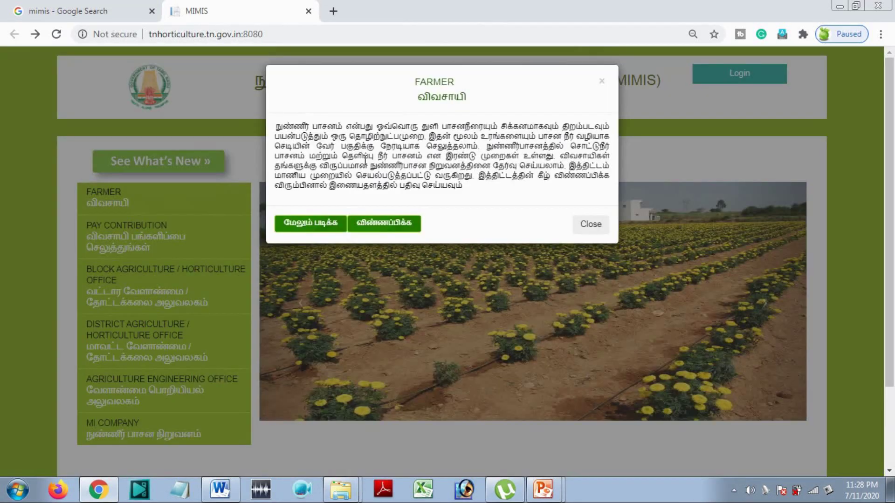
pyautogui.click(393, 223)
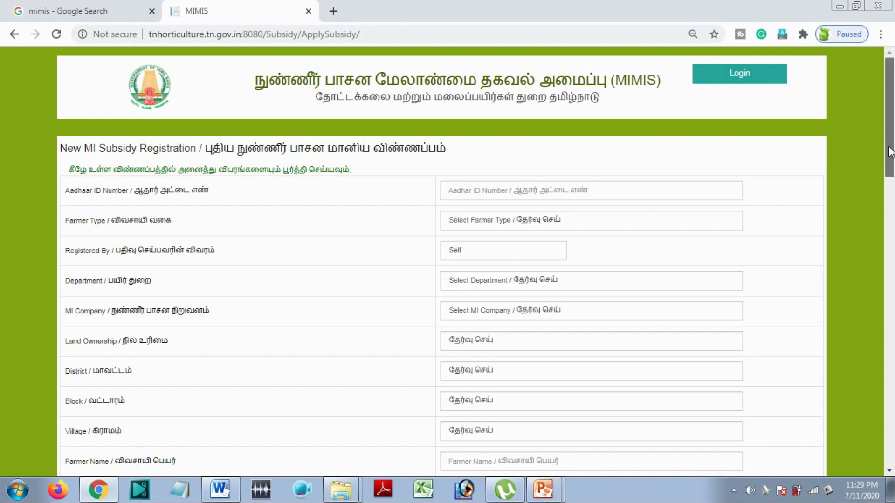
# Examine the available choices for Registered By, Department, MI Company and Land Ownership in the registration form
pyautogui.moveTo(889, 165); pyautogui.dragTo(889, 209)
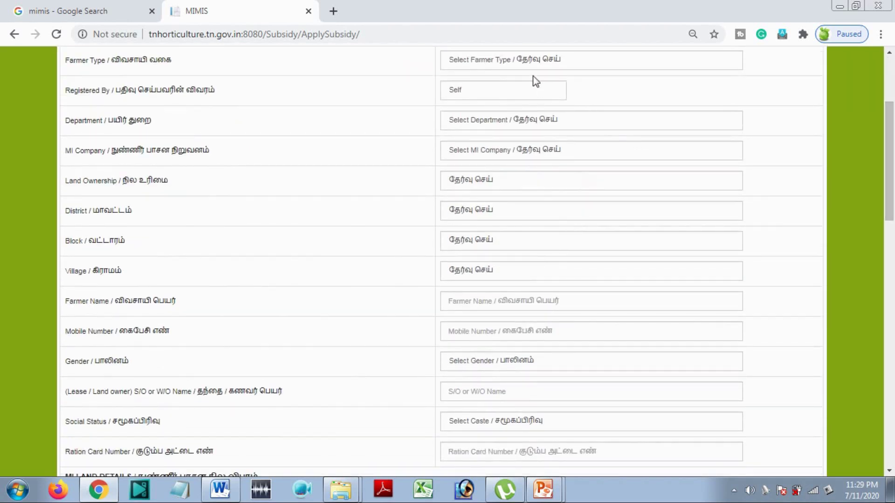
pyautogui.click(519, 92)
pyautogui.click(521, 103)
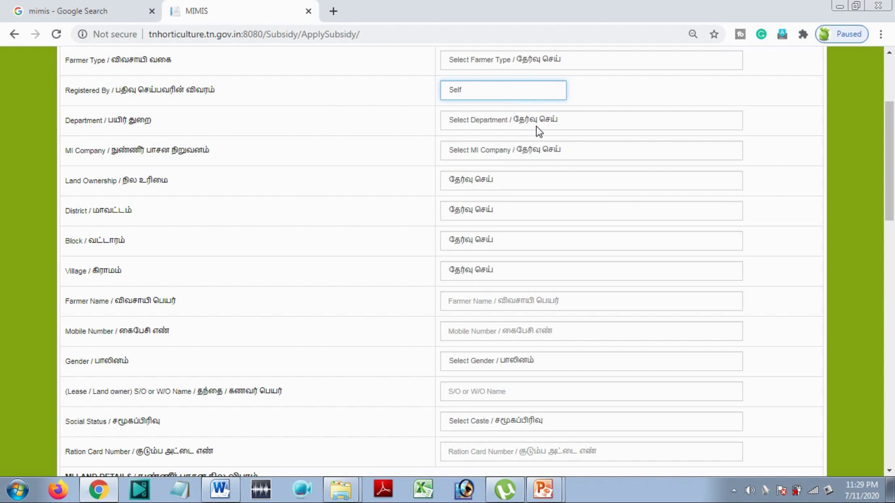
pyautogui.click(536, 127)
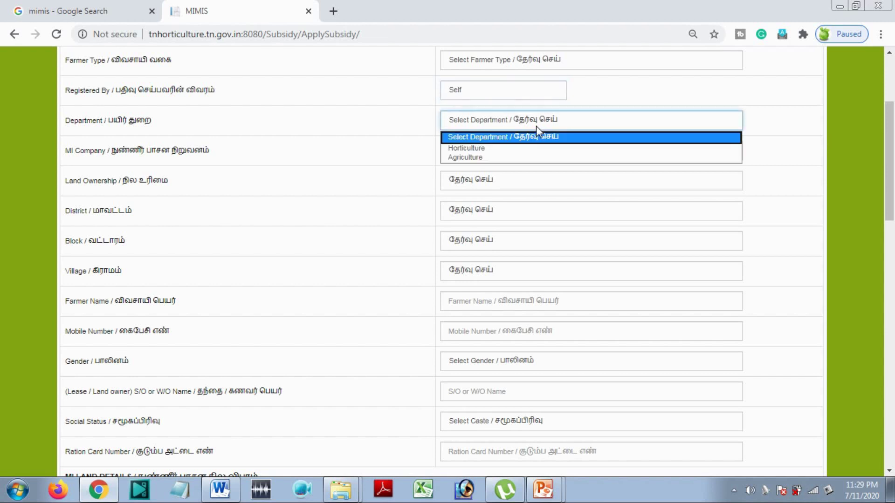
pyautogui.click(375, 146)
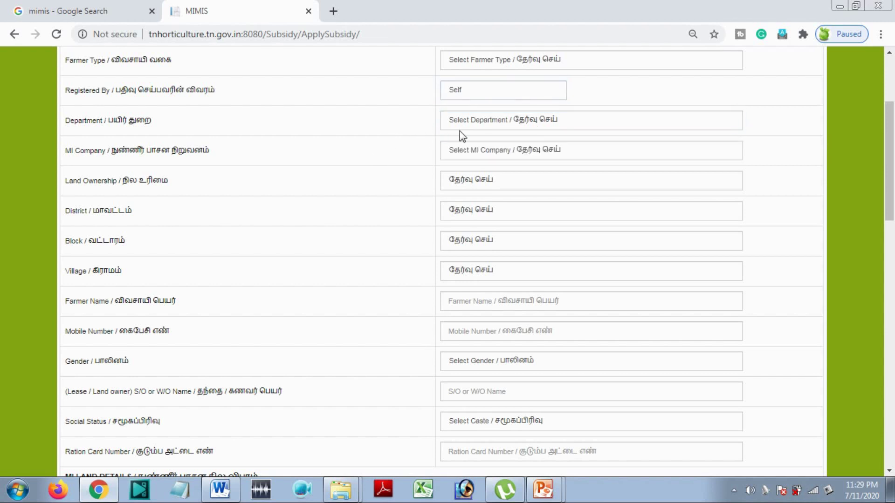
pyautogui.click(471, 149)
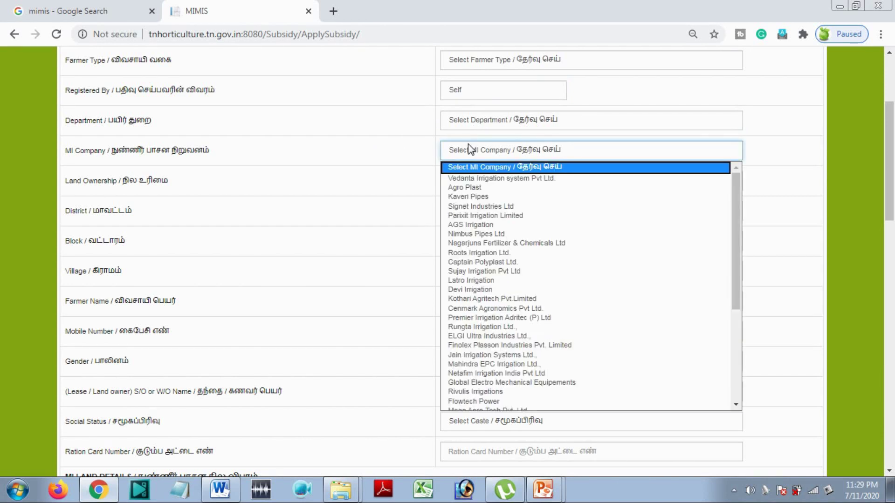
pyautogui.click(391, 250)
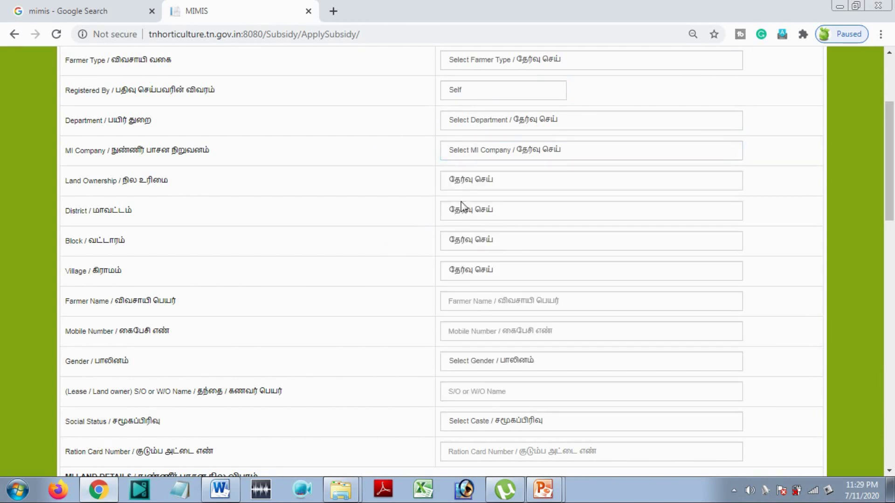
pyautogui.click(490, 183)
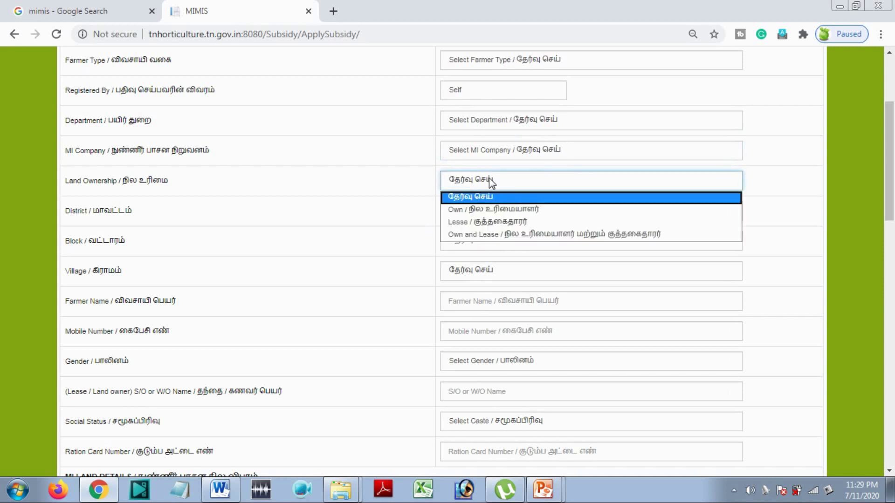
pyautogui.click(400, 224)
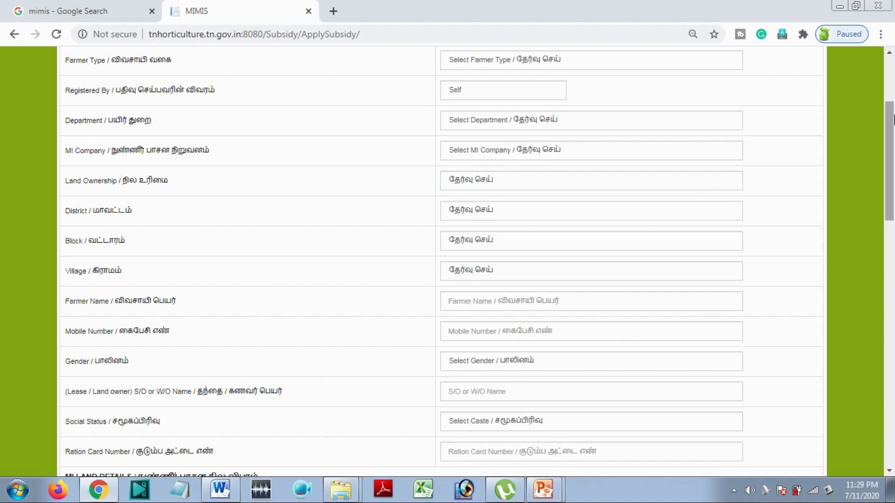
# Set Crop Type to Agriculture / Private SugarMill and check which primary crops it offers
pyautogui.moveTo(892, 121); pyautogui.dragTo(893, 174)
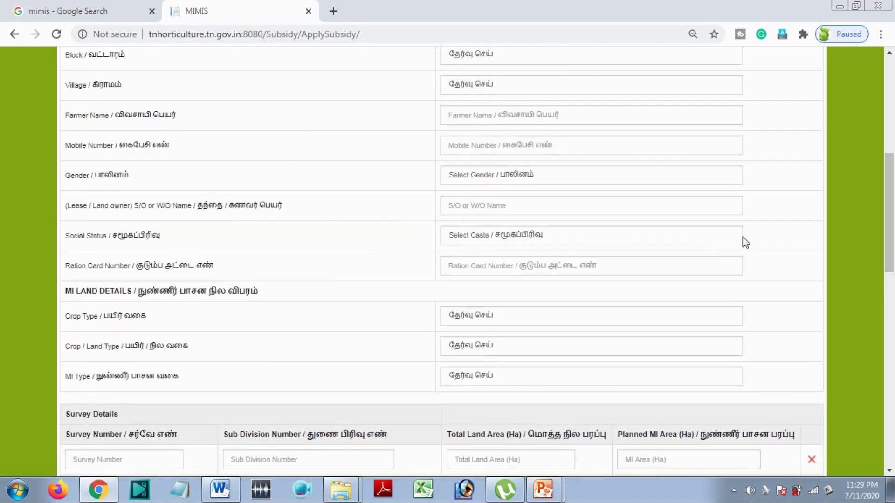
pyautogui.click(670, 316)
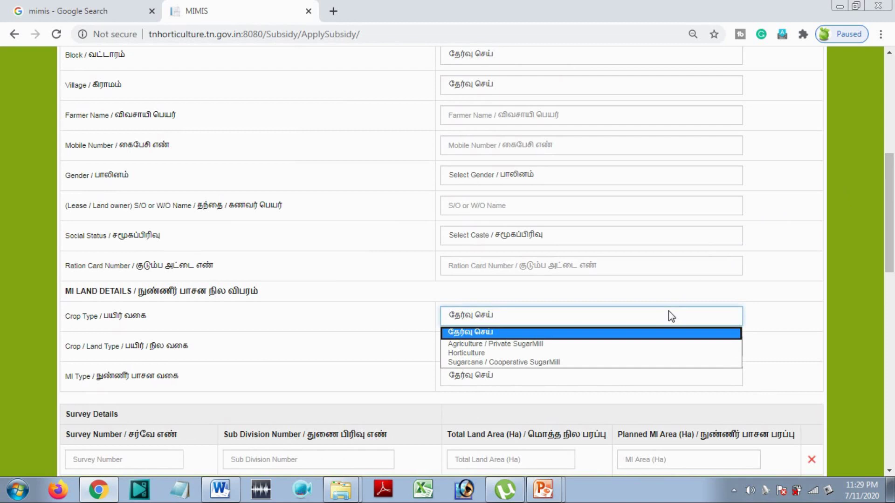
pyautogui.click(661, 345)
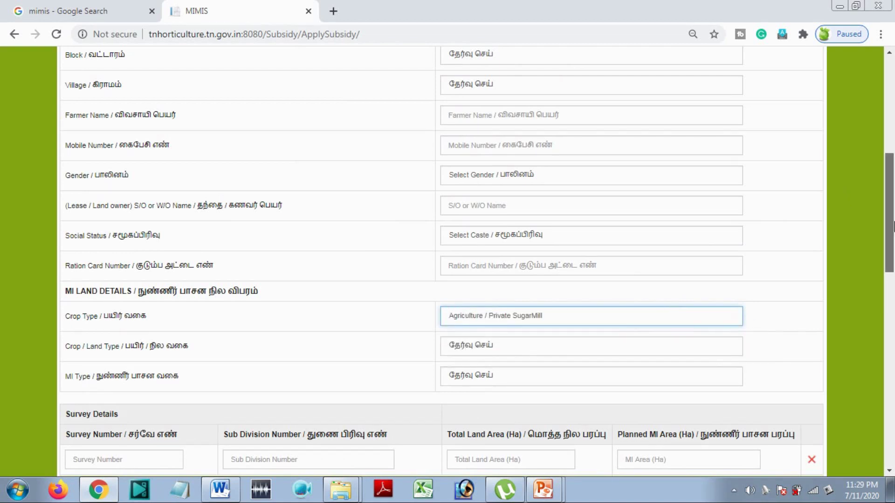
pyautogui.moveTo(891, 227); pyautogui.dragTo(894, 279)
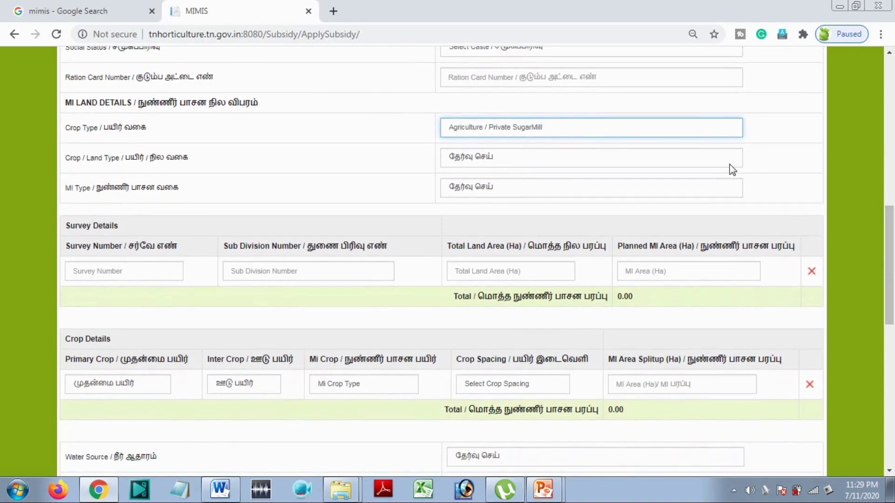
pyautogui.click(165, 390)
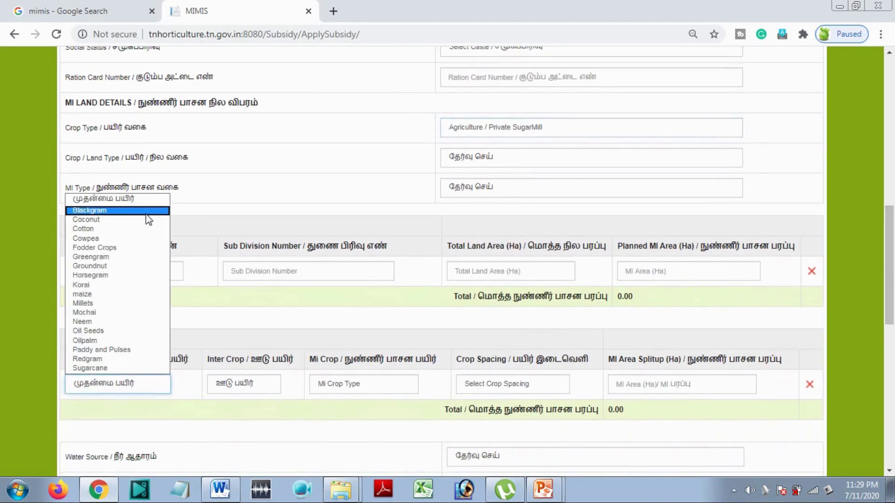
pyautogui.click(224, 322)
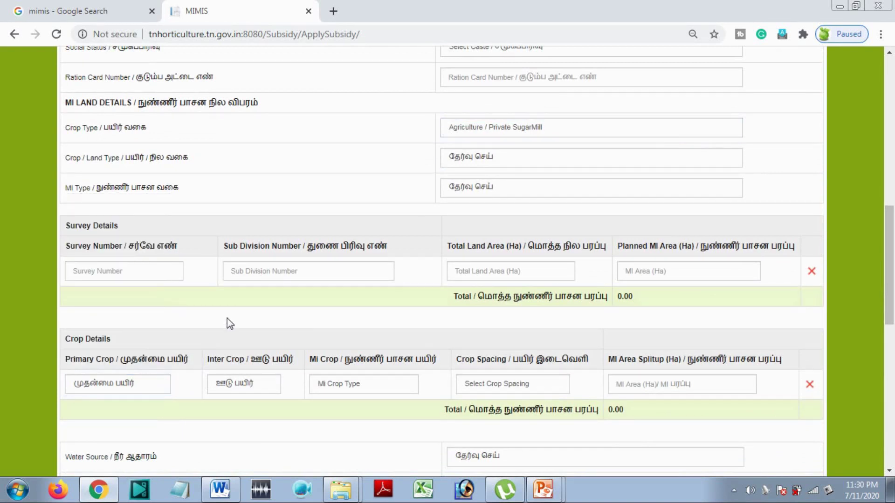
# Set Crop Type to Horticulture and look through its full list of primary crops
pyautogui.click(473, 130)
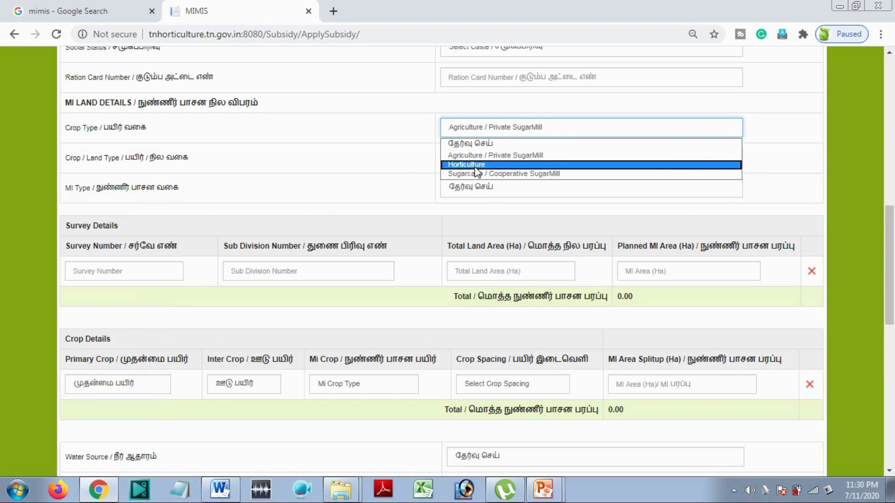
pyautogui.click(476, 165)
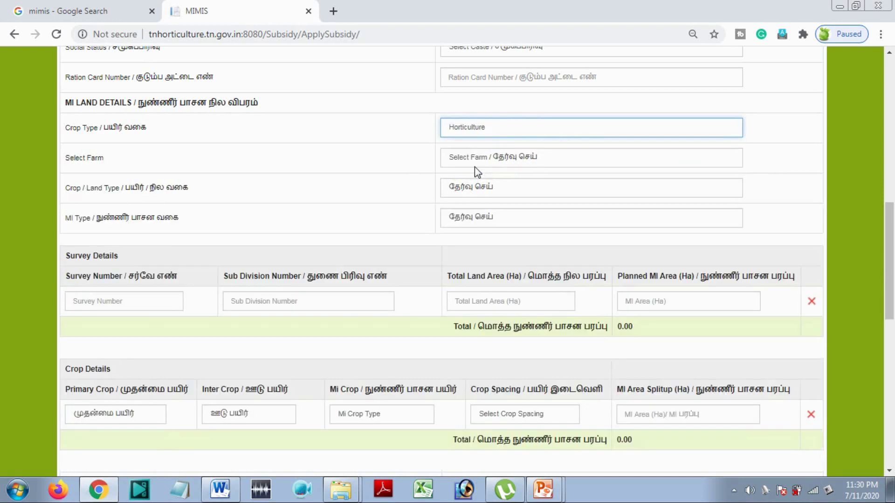
pyautogui.click(144, 422)
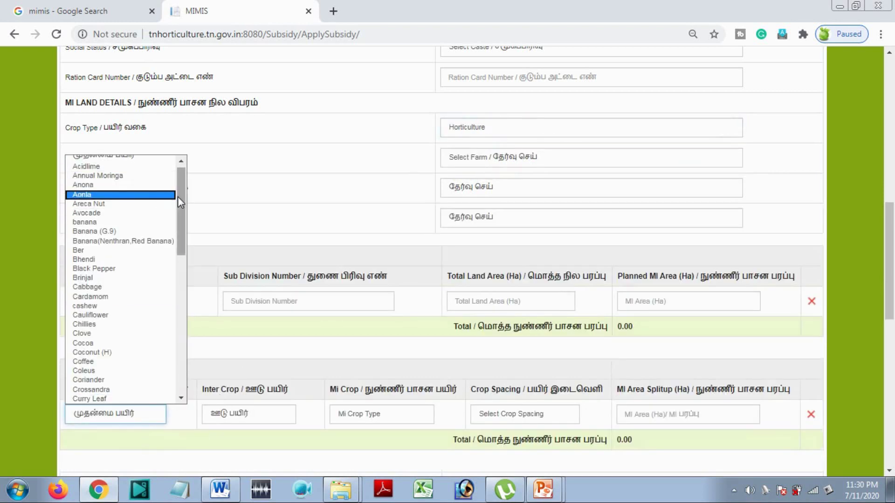
pyautogui.scroll(-1, 179, 199)
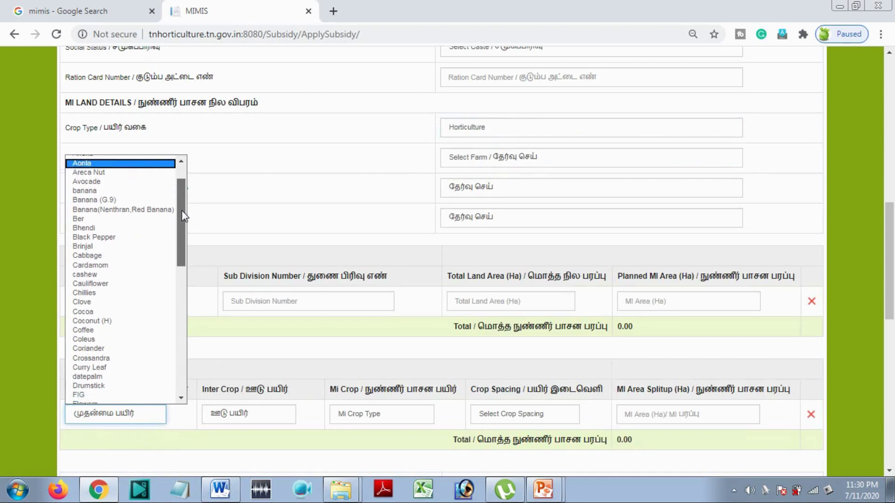
pyautogui.moveTo(183, 215); pyautogui.dragTo(182, 339)
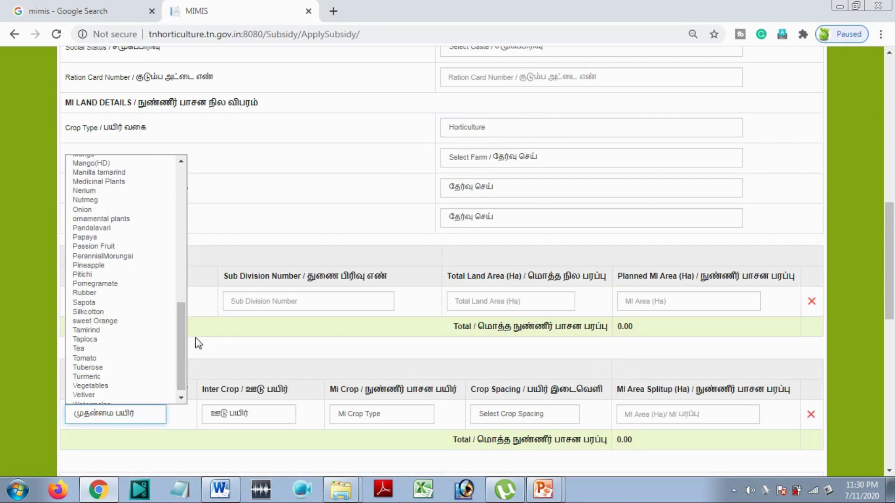
pyautogui.click(199, 344)
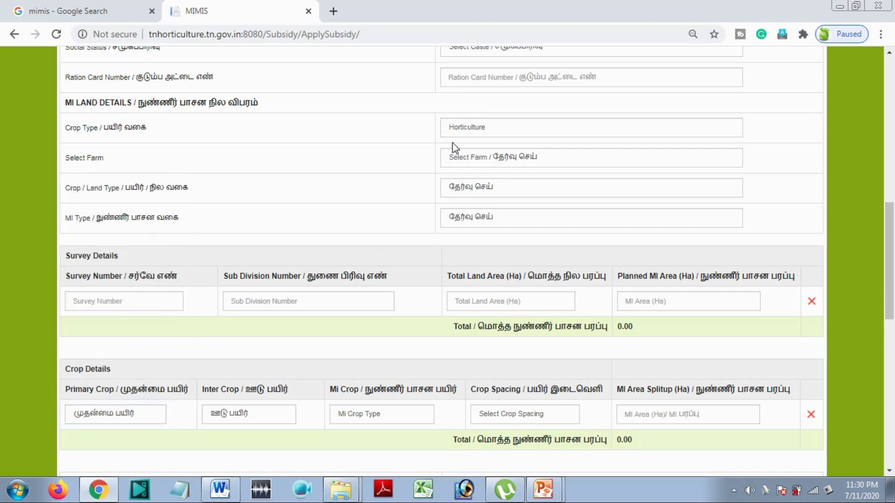
# Set Crop Type back to Agriculture / Private SugarMill and view the Crop / Land Type choices
pyautogui.click(466, 133)
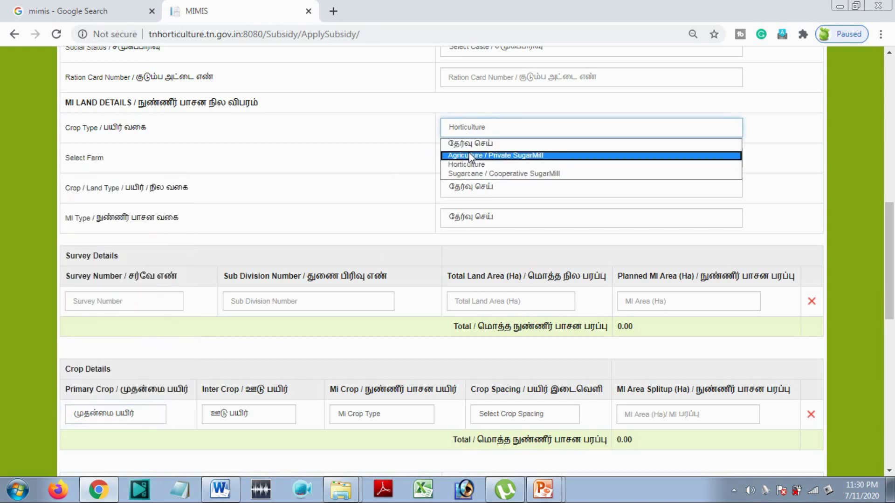
pyautogui.click(469, 155)
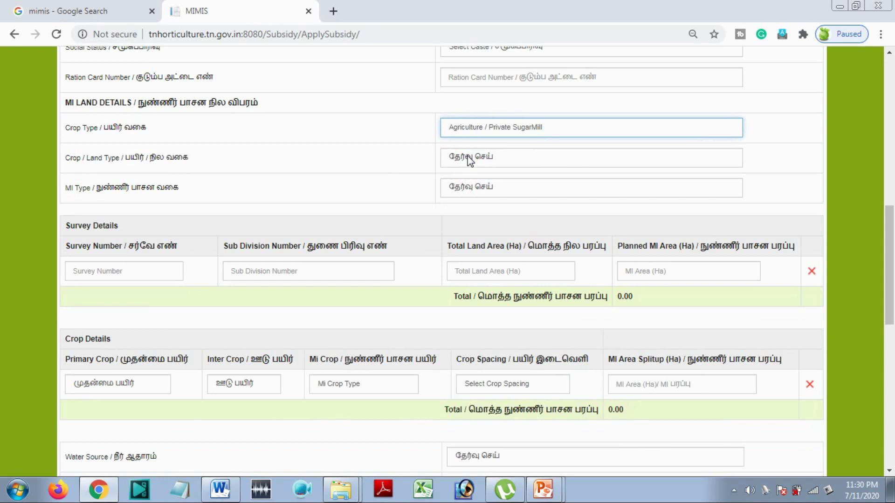
pyautogui.click(469, 161)
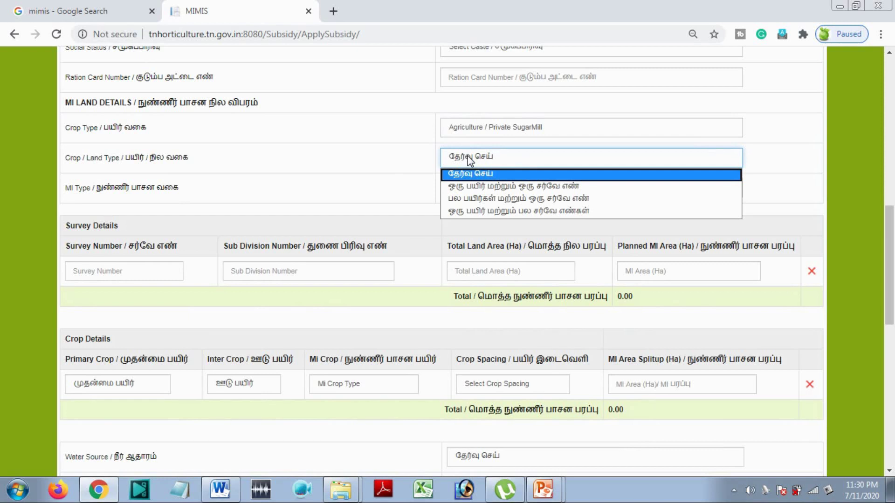
pyautogui.click(382, 184)
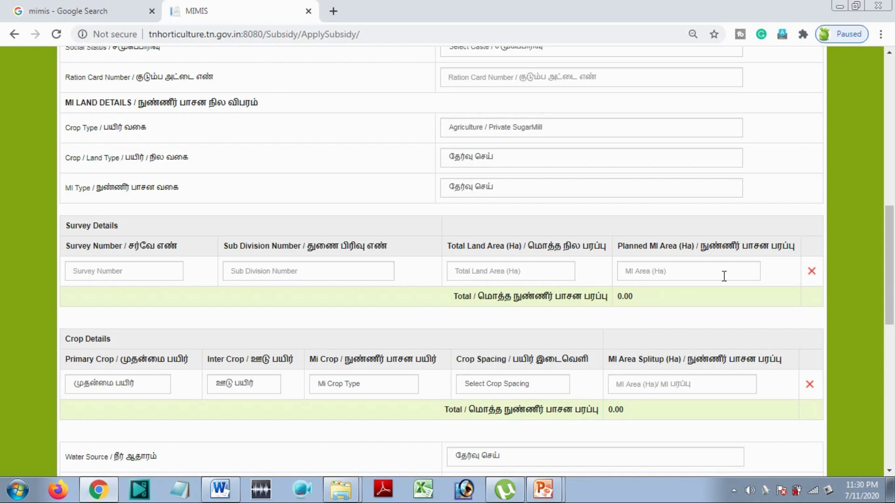
# Review the available choices for MI Crop, Crop Spacing and Water Source without selecting any
pyautogui.moveTo(892, 269); pyautogui.dragTo(892, 307)
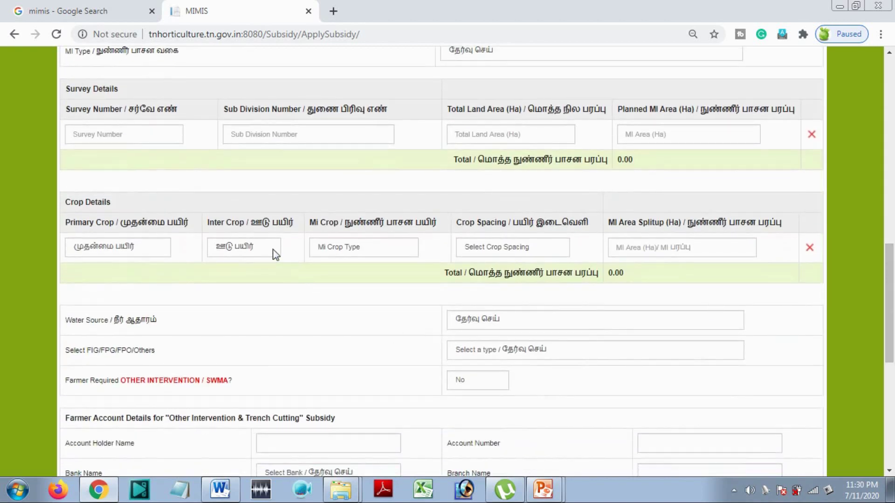
pyautogui.click(344, 248)
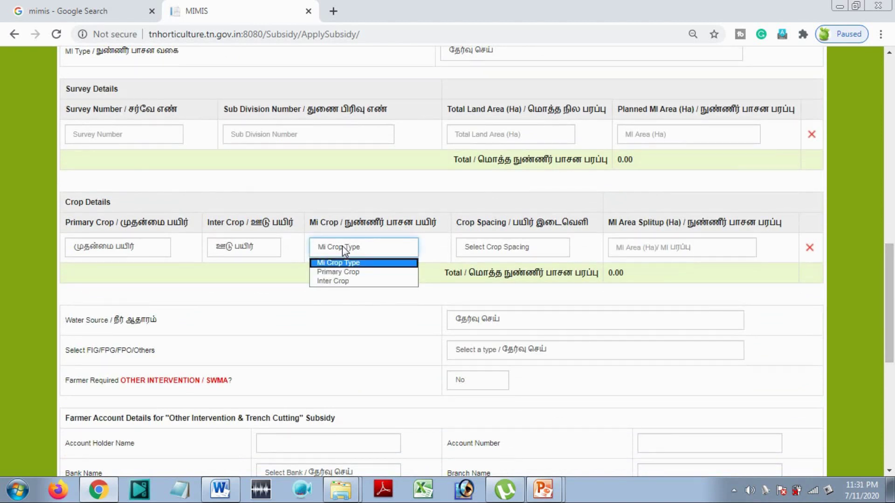
pyautogui.click(469, 248)
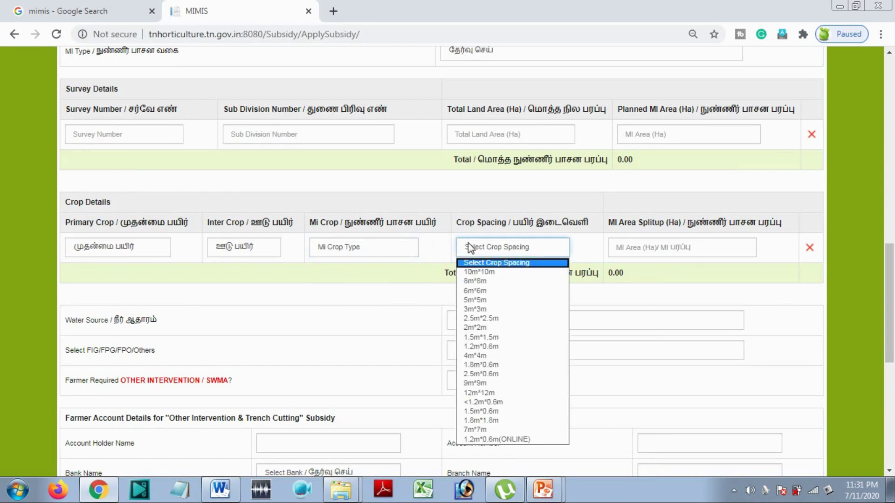
pyautogui.click(646, 270)
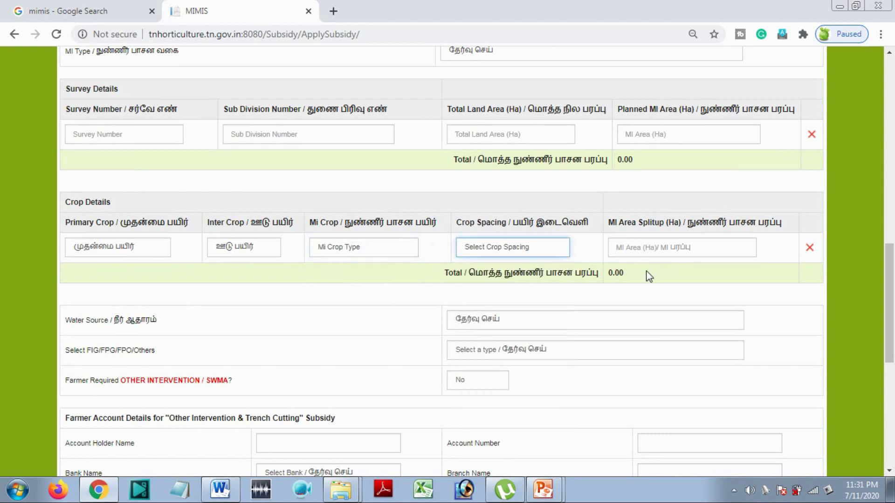
pyautogui.moveTo(891, 268); pyautogui.dragTo(892, 293)
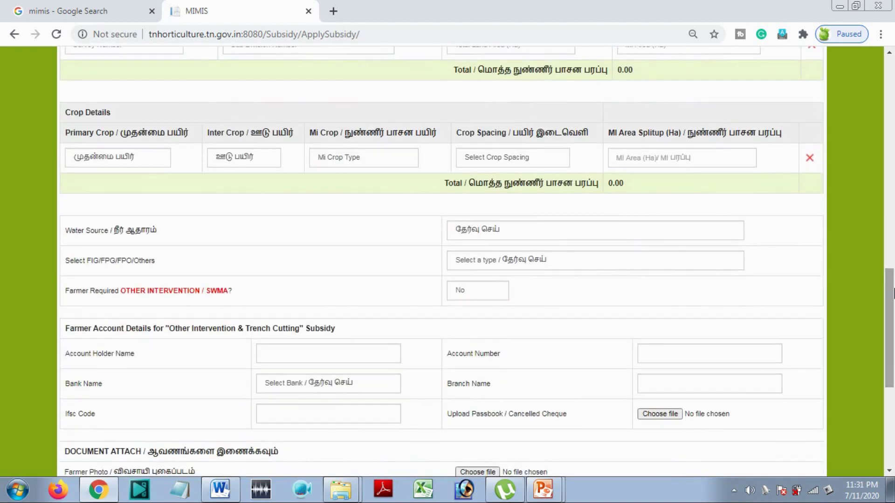
pyautogui.click(724, 236)
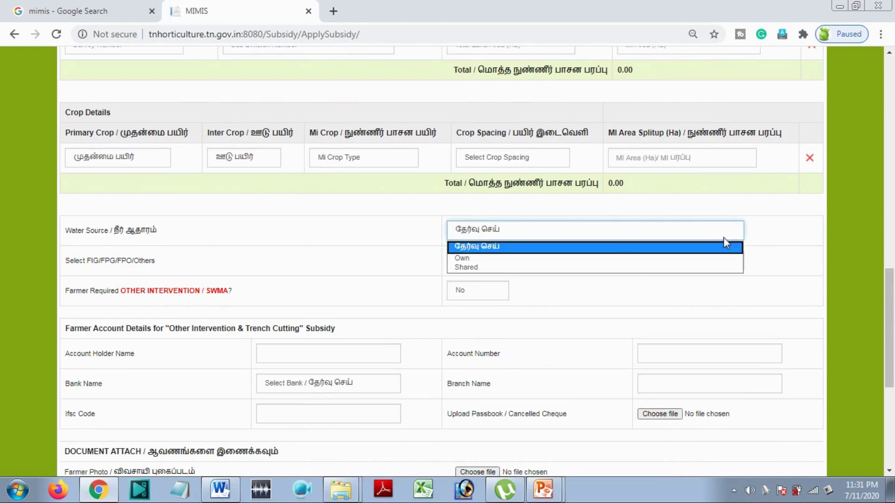
pyautogui.click(720, 237)
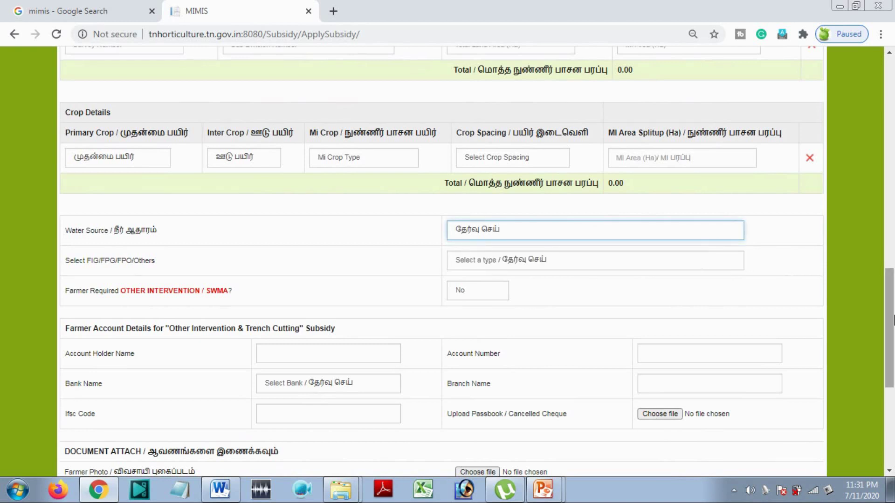
# Examine the SWMA question, farmer account details and document attachment section through to the end of the form
pyautogui.scroll(-1, 890, 329)
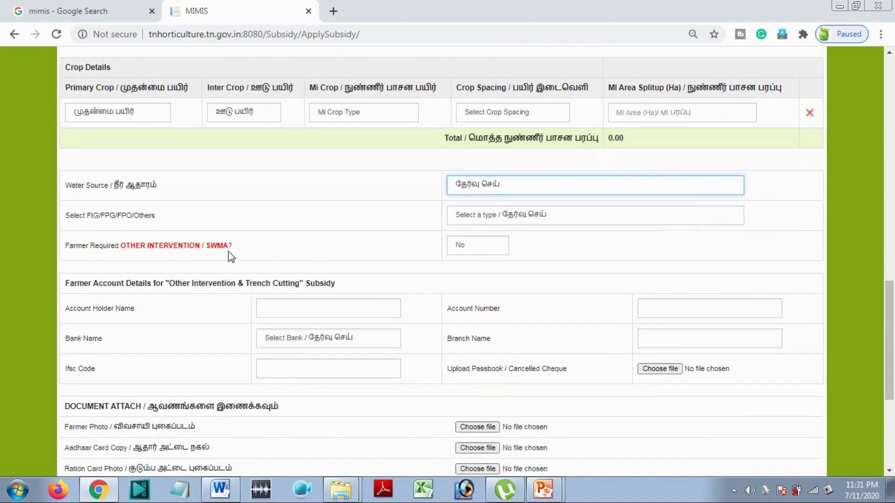
pyautogui.moveTo(229, 249); pyautogui.dragTo(209, 249)
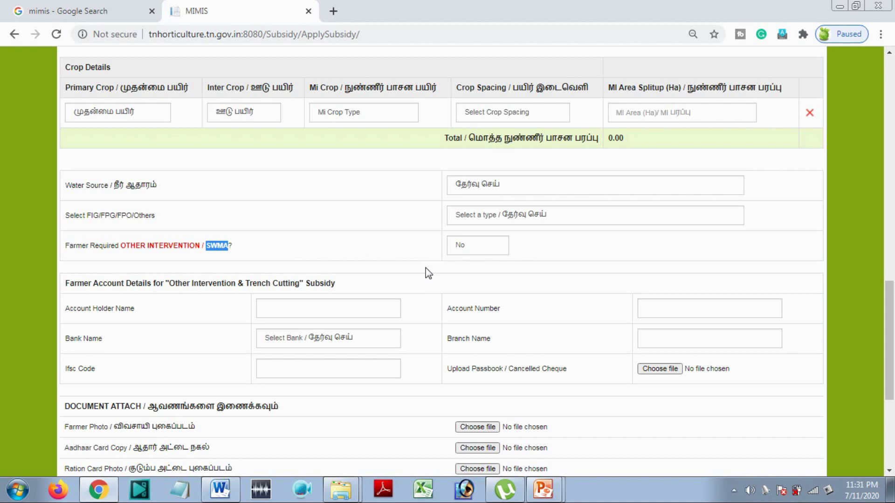
pyautogui.moveTo(891, 296); pyautogui.dragTo(893, 317)
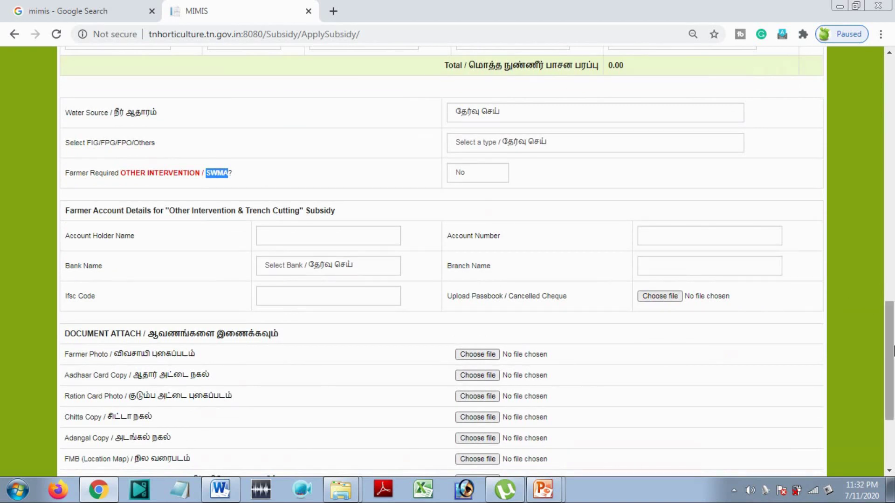
pyautogui.scroll(-2, 889, 363)
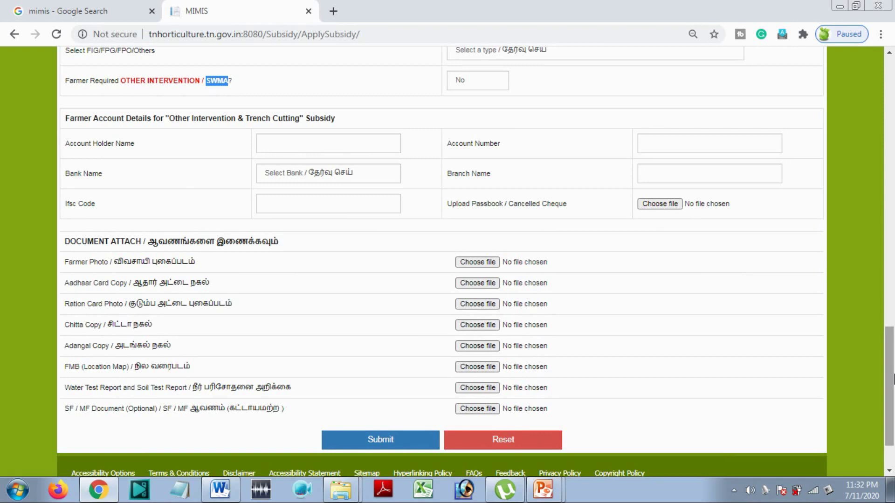
pyautogui.scroll(-1, 893, 380)
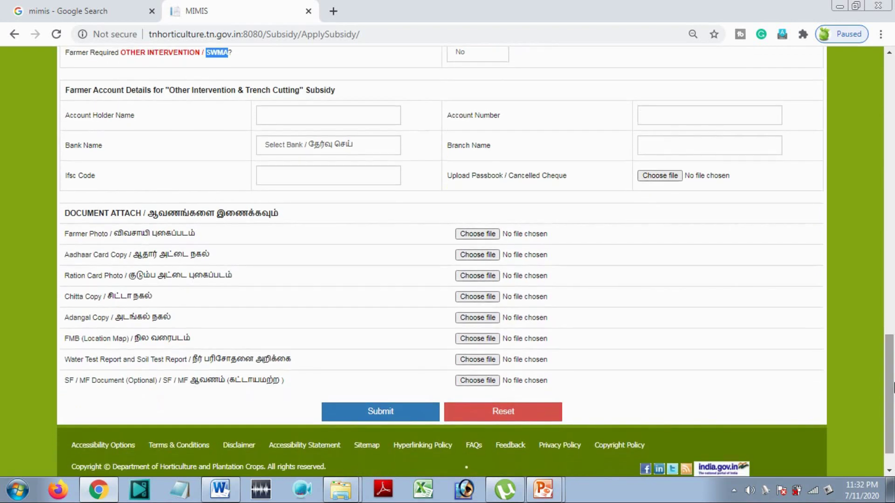